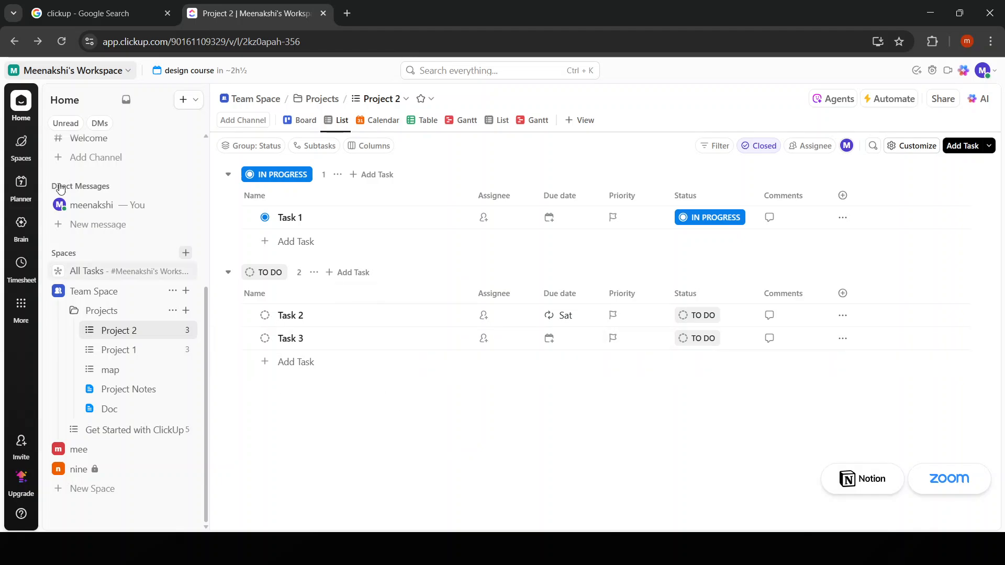
Search Google for "google sheets" and open the Google Workspace product page for Sheets.
click(89, 13)
click(300, 100)
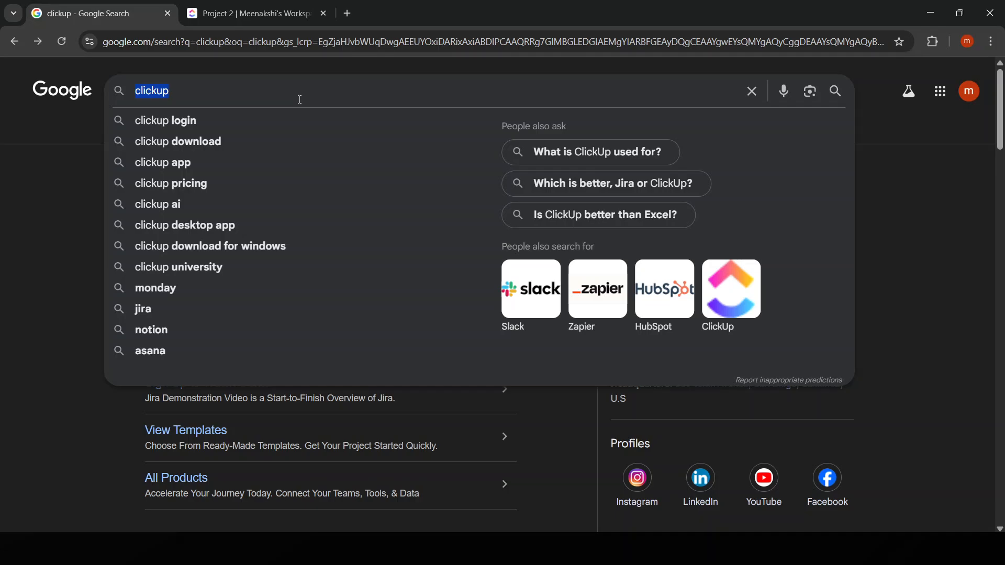
text(google s)
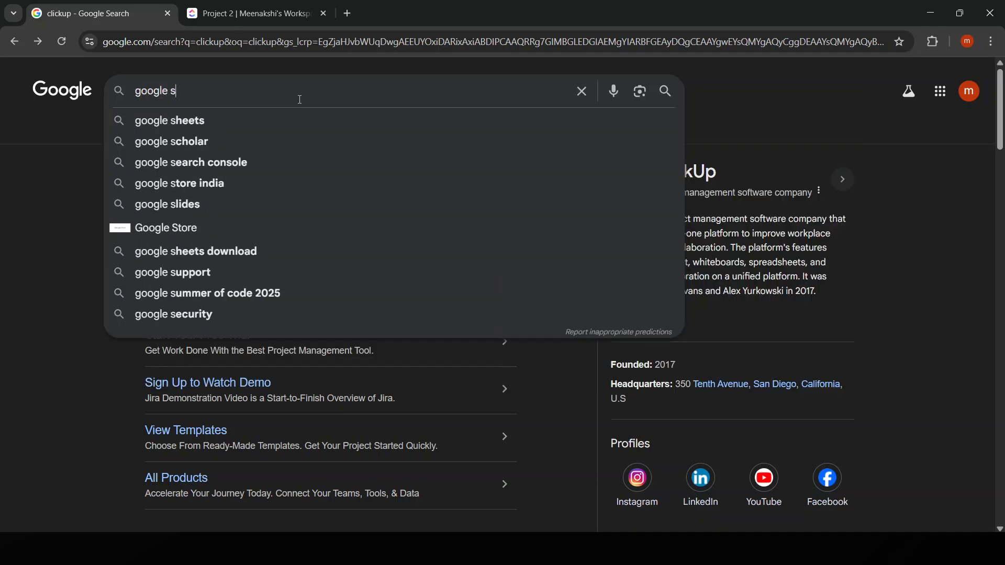
text(heets)
key(Return)
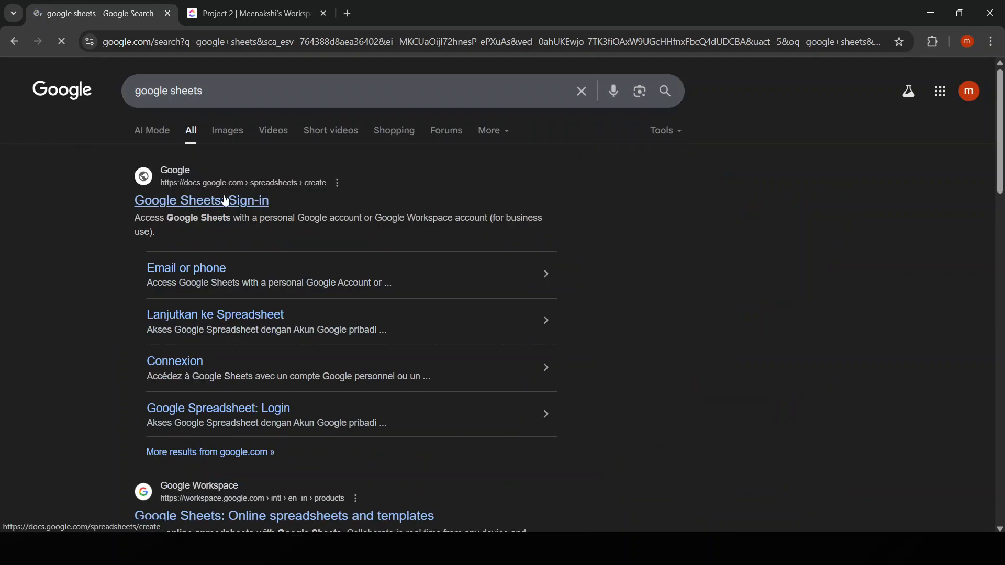
scroll(266, 353, down, 5)
click(268, 255)
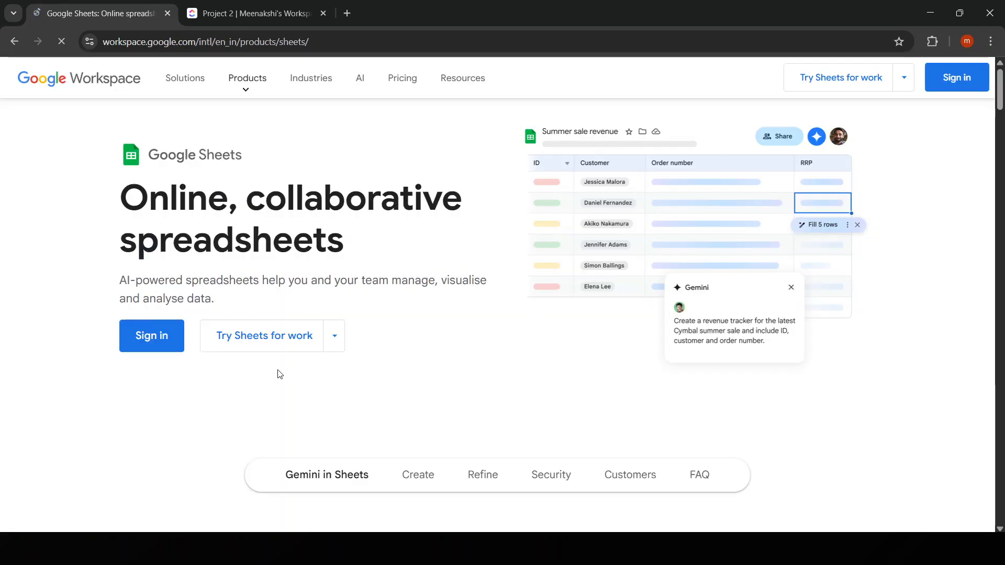
Return from the Google Sheets product page to the search results, and bring up ClickUp's Project 2 list.
click(277, 11)
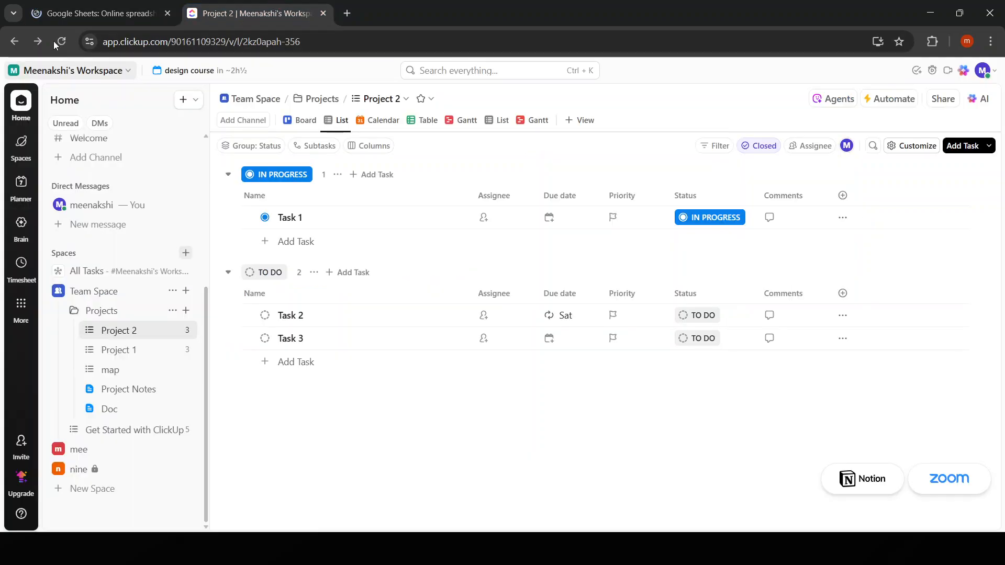
click(94, 13)
click(14, 42)
click(241, 8)
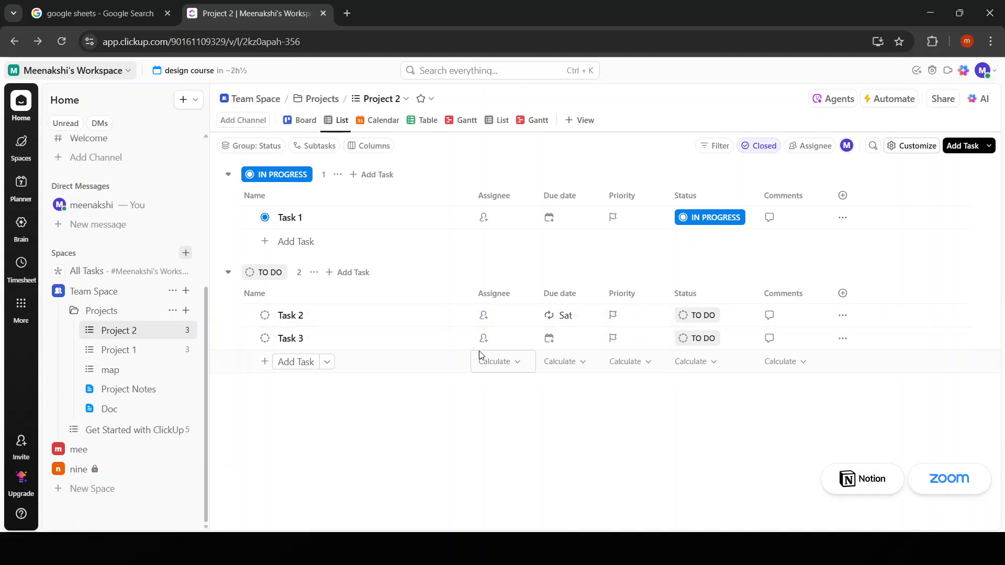
Search for "zapier" in a new browser tab and open the Zapier website.
click(346, 13)
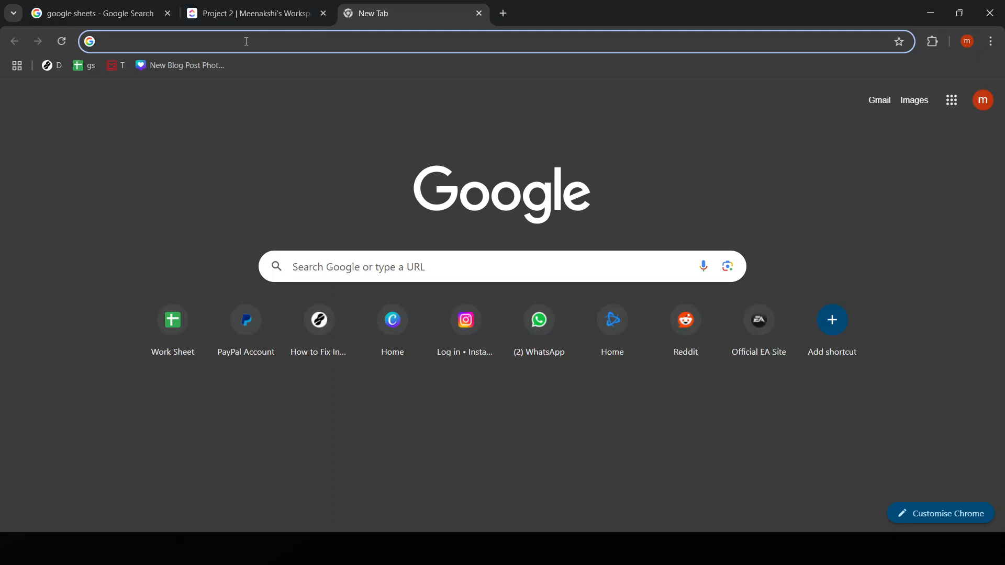
text(zapier)
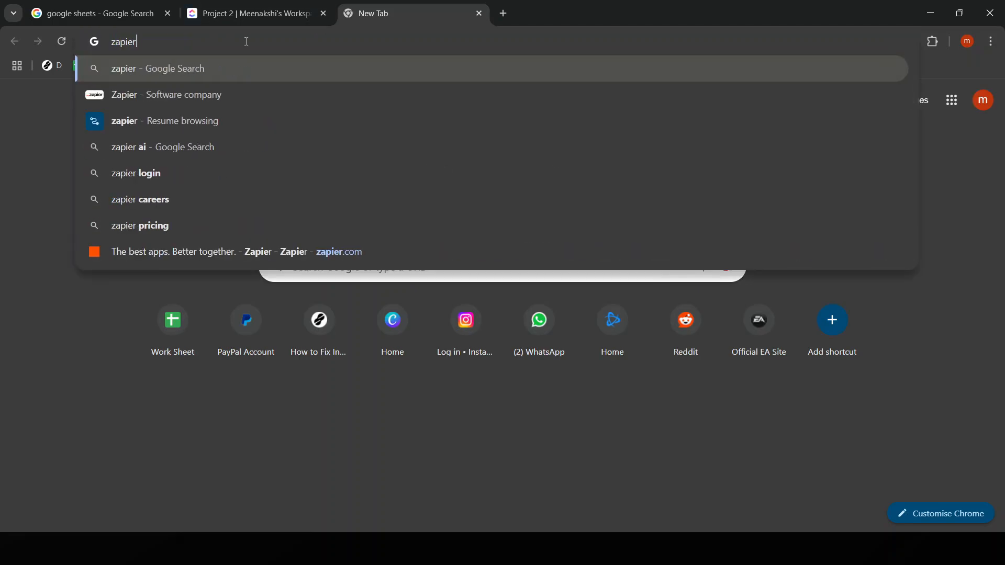
key(Return)
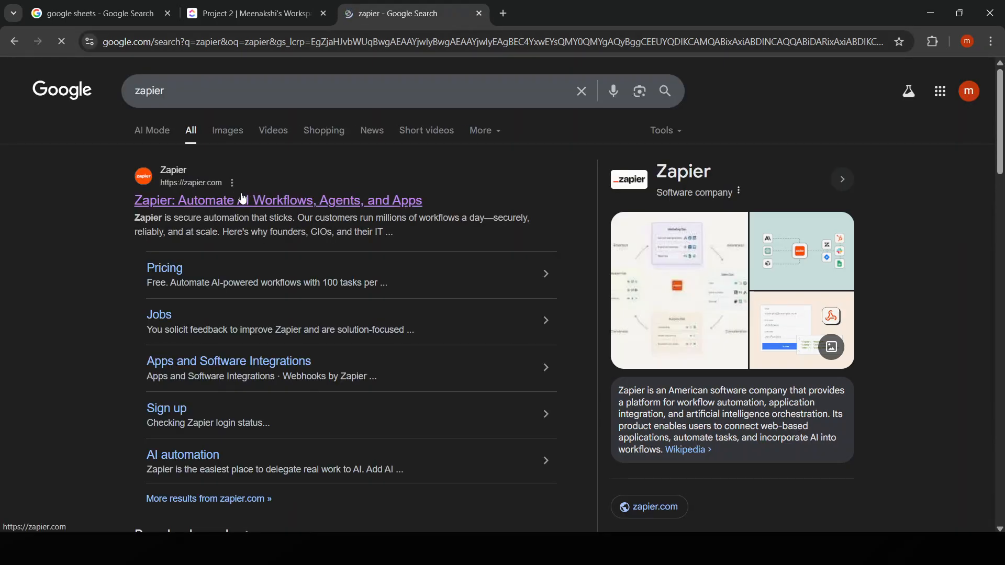
click(249, 201)
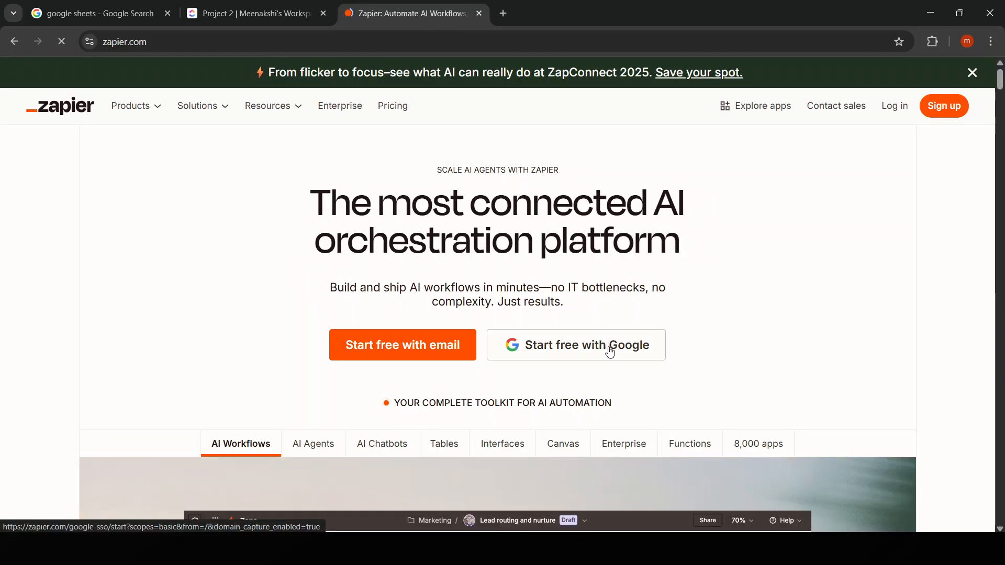
Sign in to Zapier with the existing Google account.
click(660, 345)
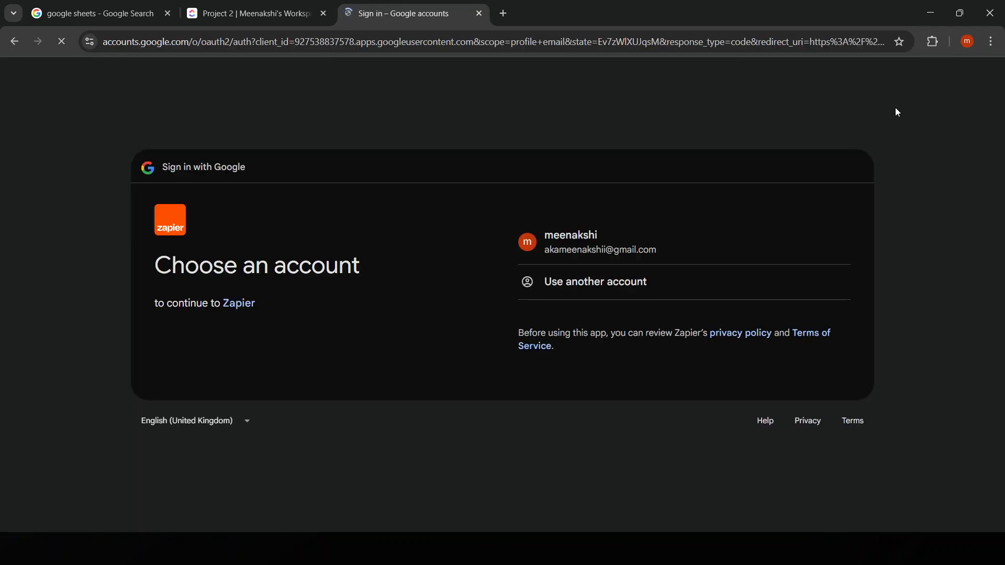
click(691, 251)
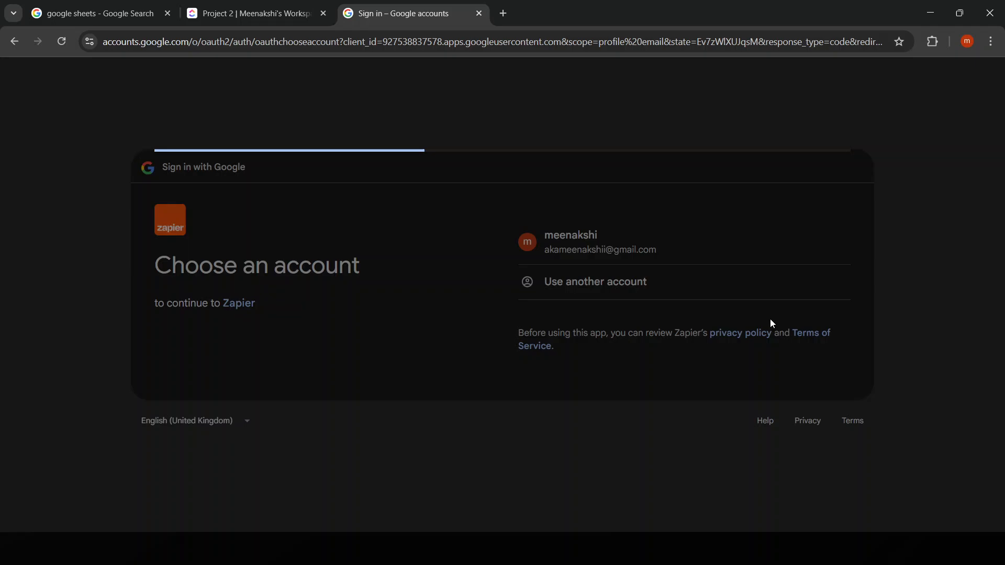
click(781, 366)
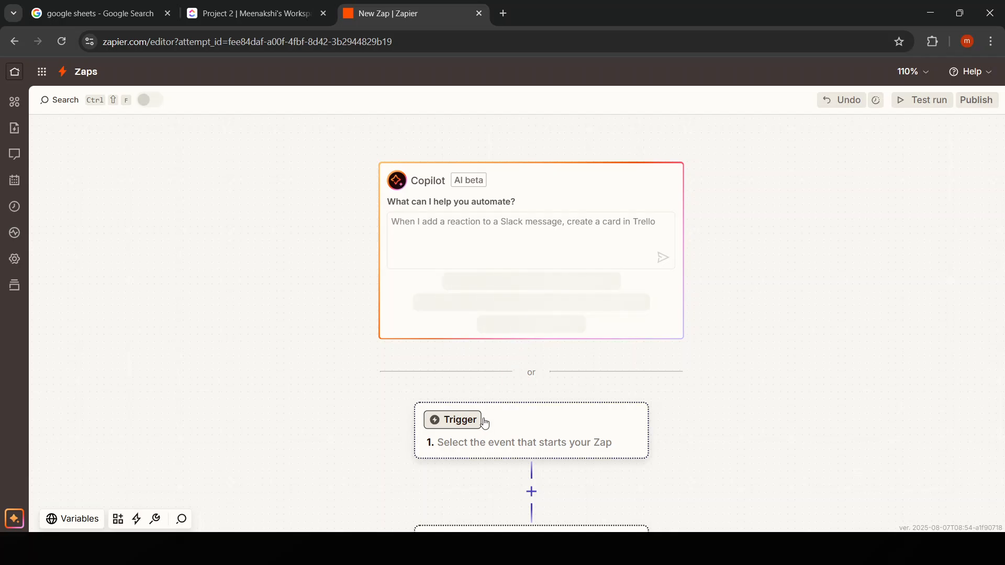
Set the Zap's trigger to Google Sheets with the New or Updated Spreadsheet Row event.
click(480, 451)
text(g)
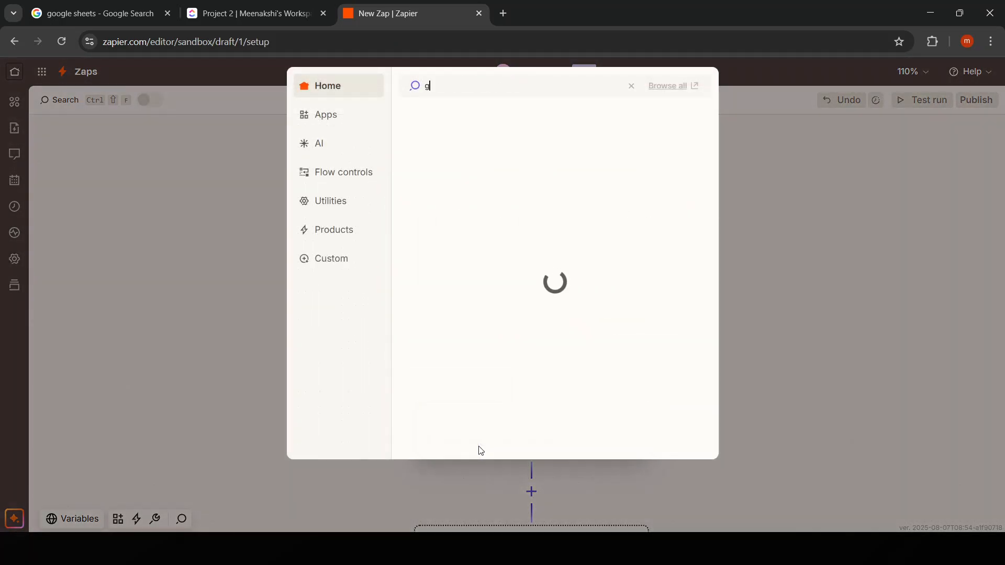
text(oogle)
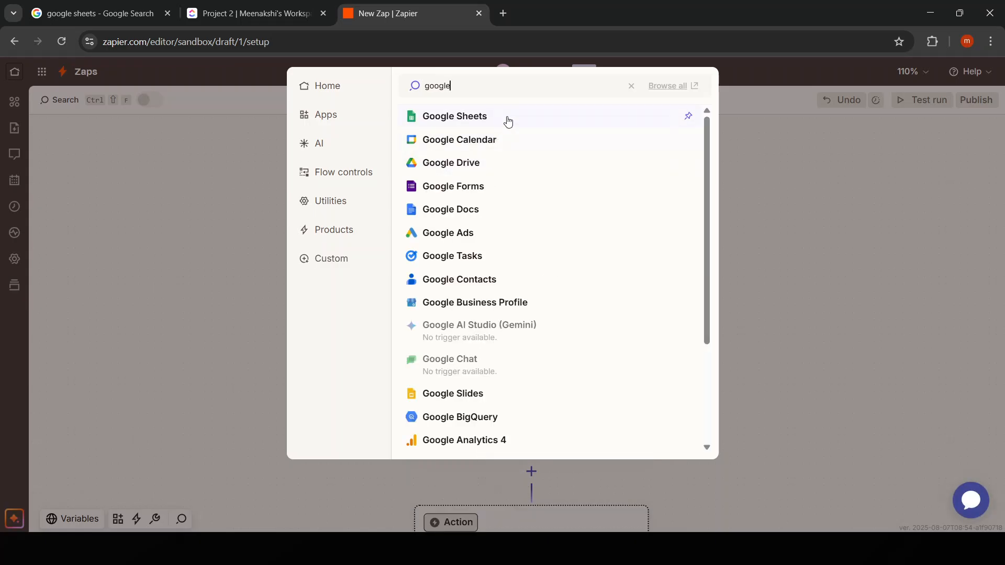
click(506, 117)
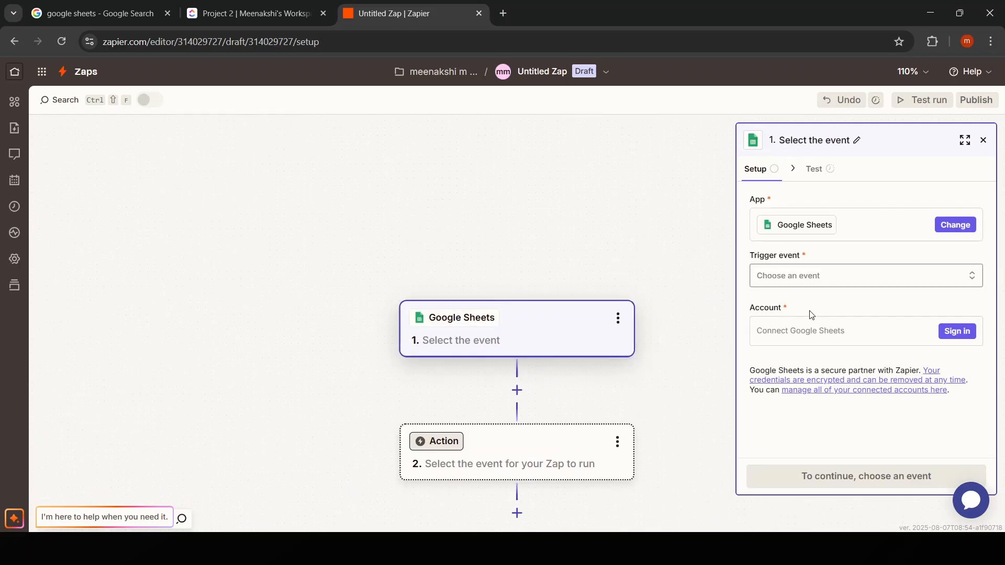
click(834, 276)
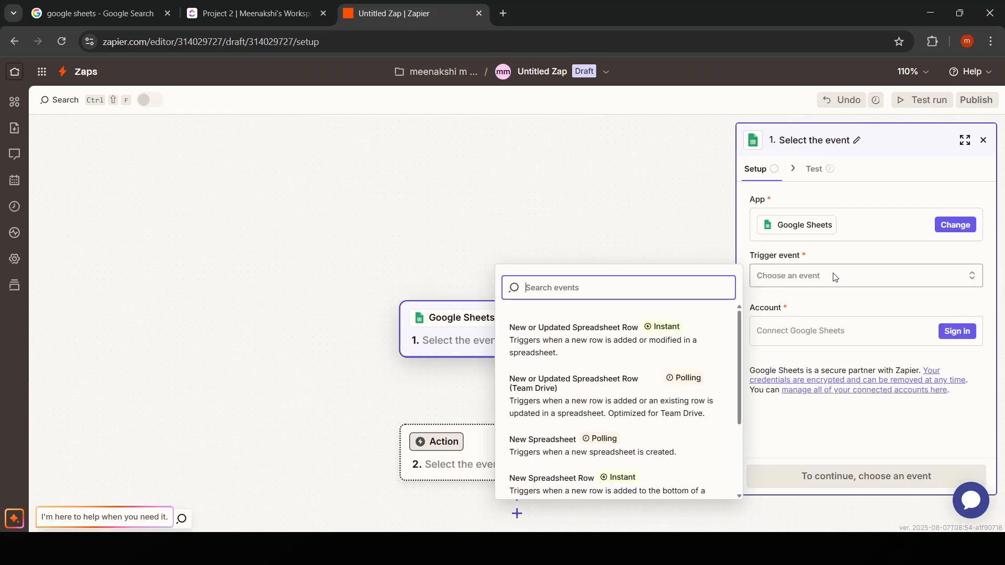
click(604, 359)
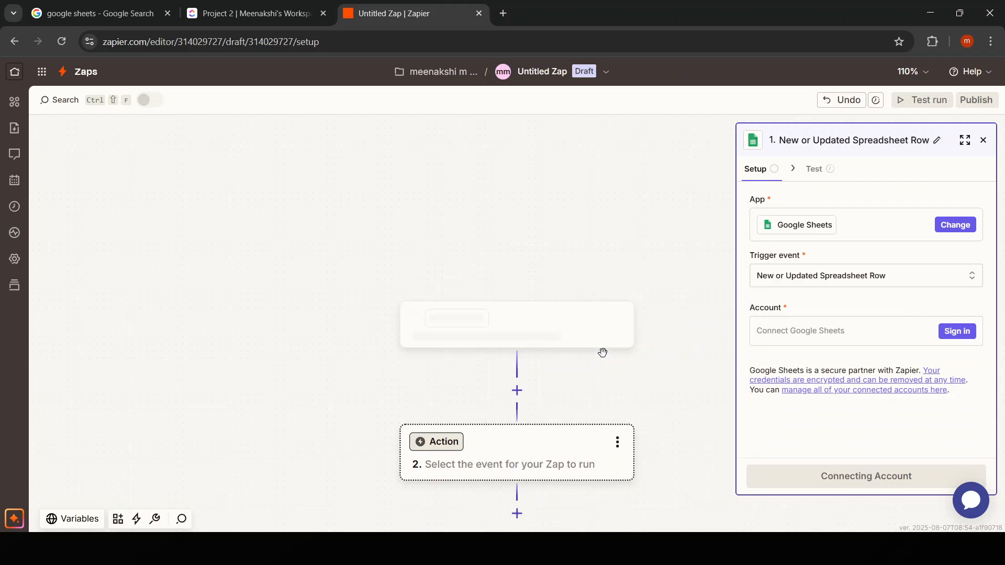
Connect the Google account to the Google Sheets trigger, granting Zapier access to the Google Drive files.
click(950, 333)
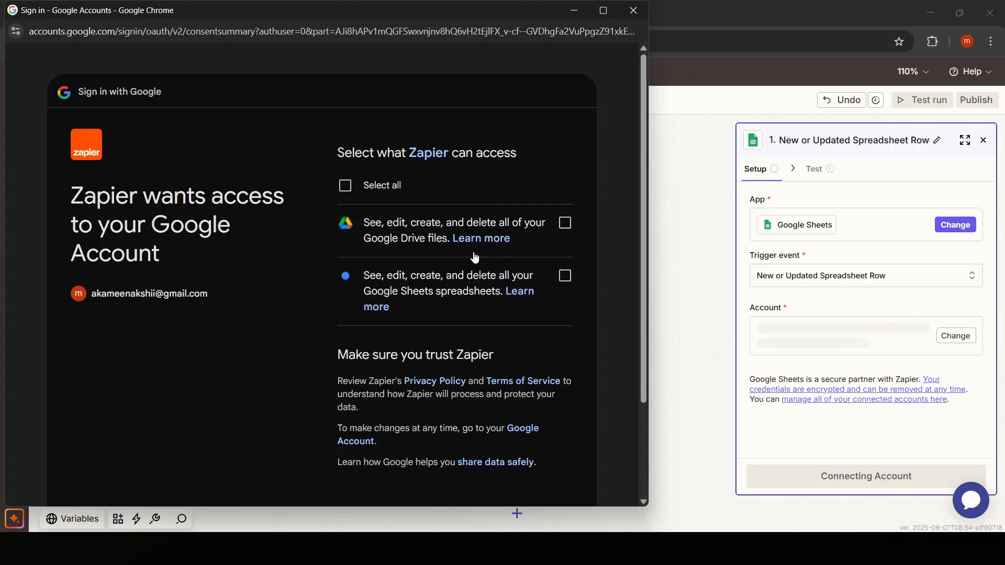
click(564, 224)
scroll(547, 385, down, 3)
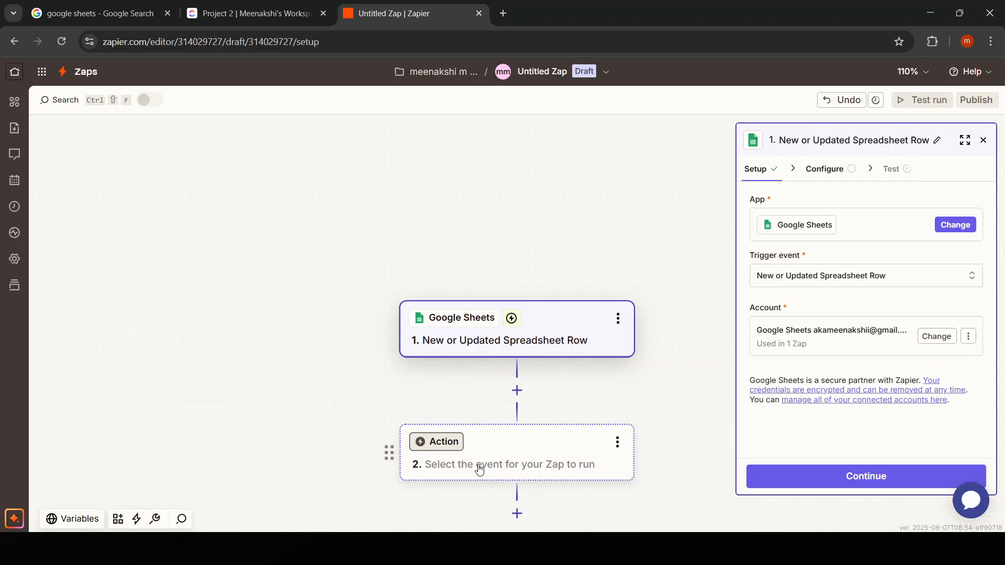
Set the Zap's second step to ClickUp with the Create List action event and continue to its configuration.
click(479, 467)
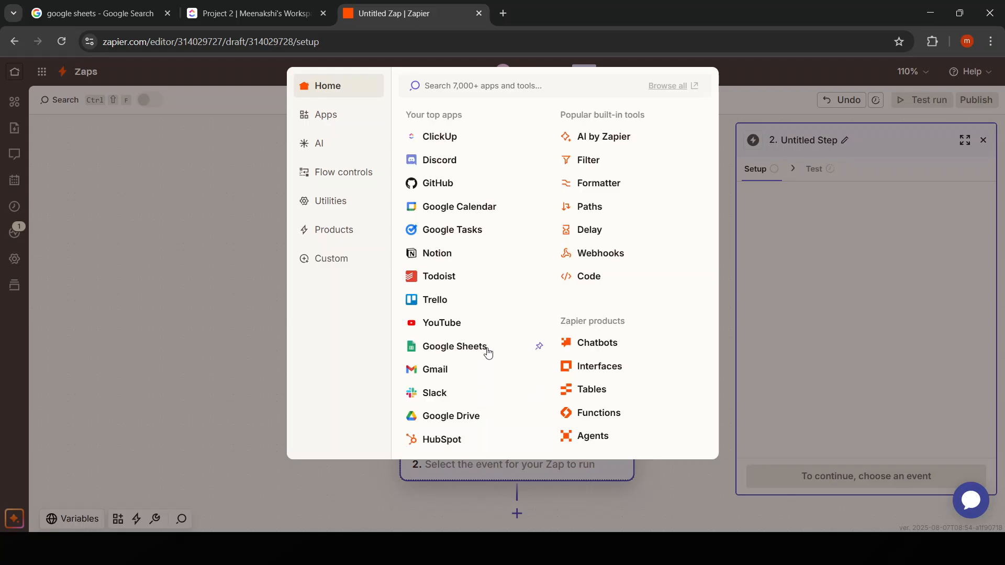
click(444, 138)
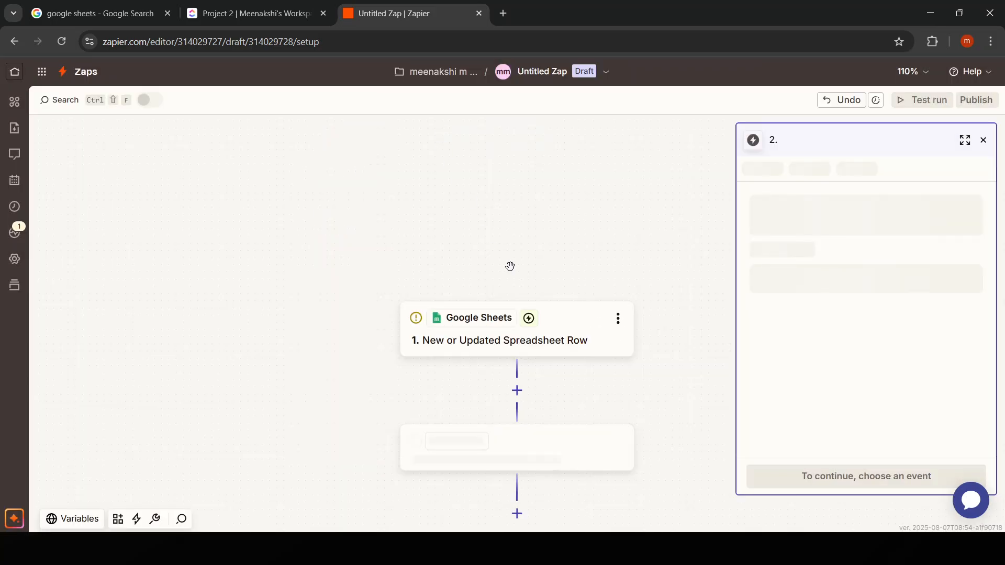
click(823, 284)
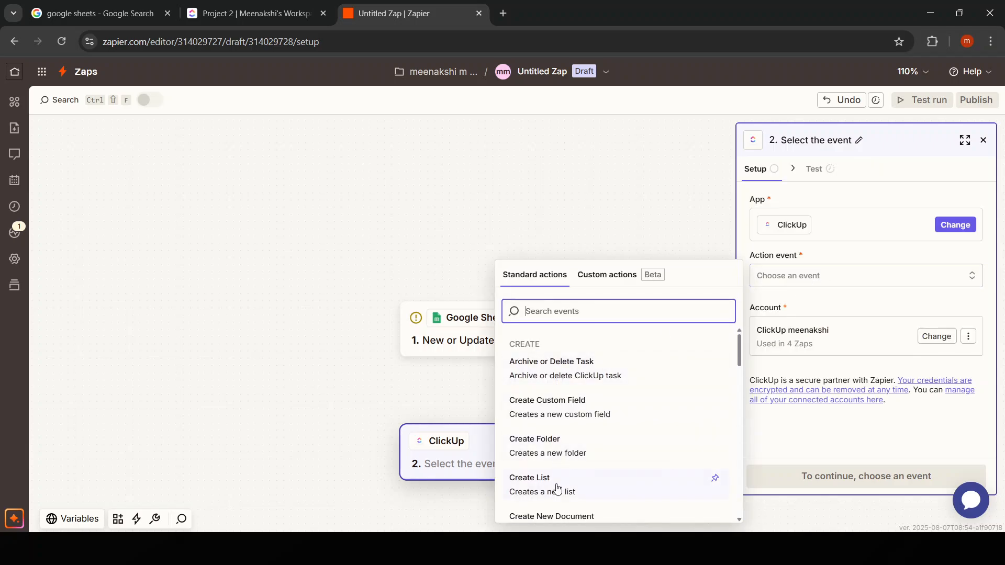
click(578, 491)
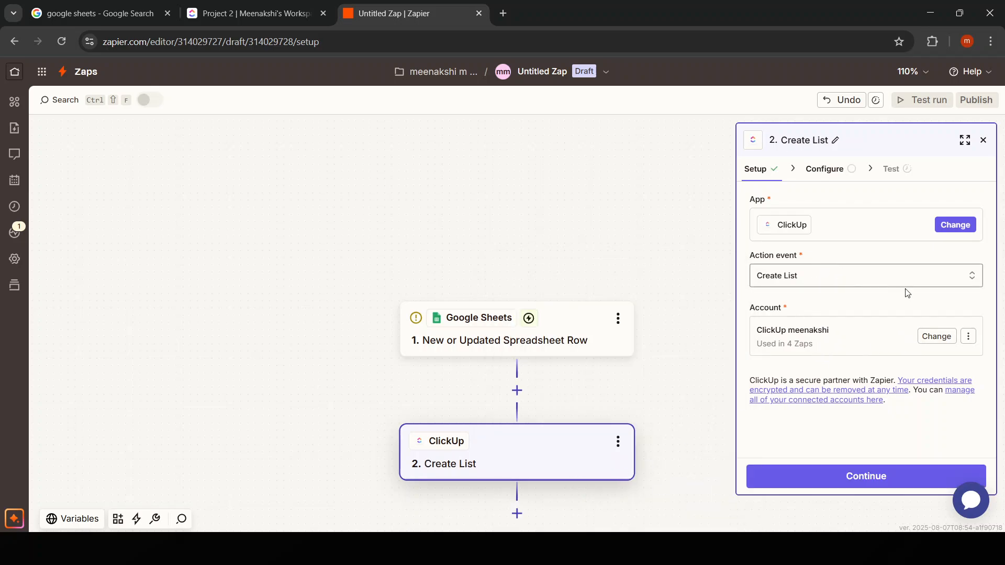
click(859, 476)
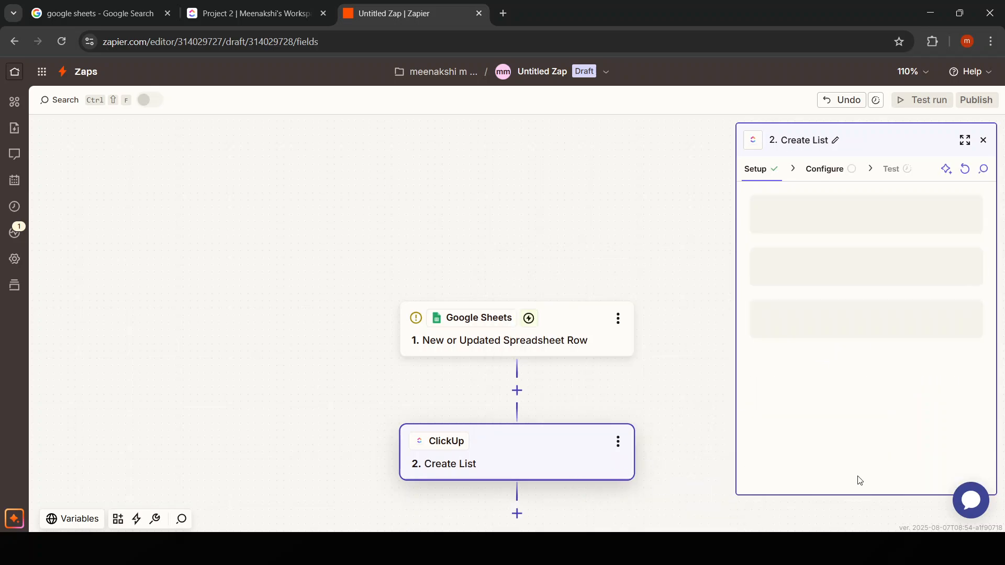
Configure the Google Sheets trigger with Untitled spreadsheet, worksheet Sheet 1 and trigger column TITLE, and continue to its test.
click(547, 336)
click(833, 283)
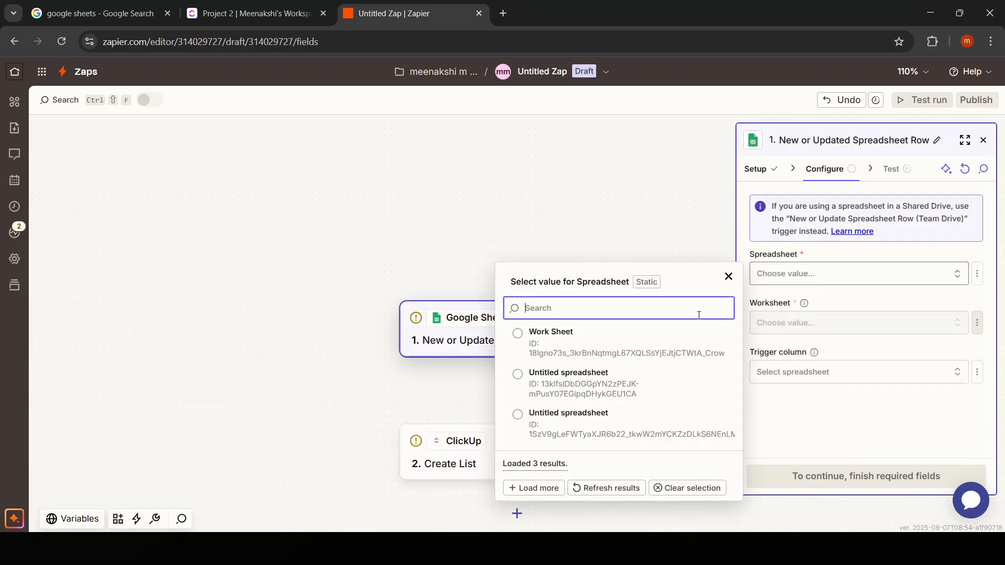
click(607, 425)
click(831, 327)
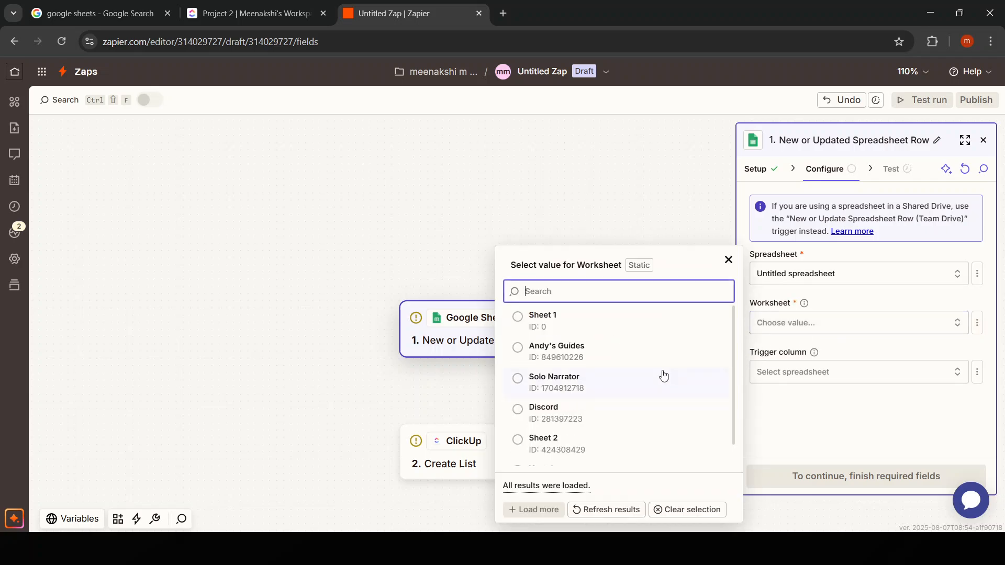
click(545, 325)
click(856, 383)
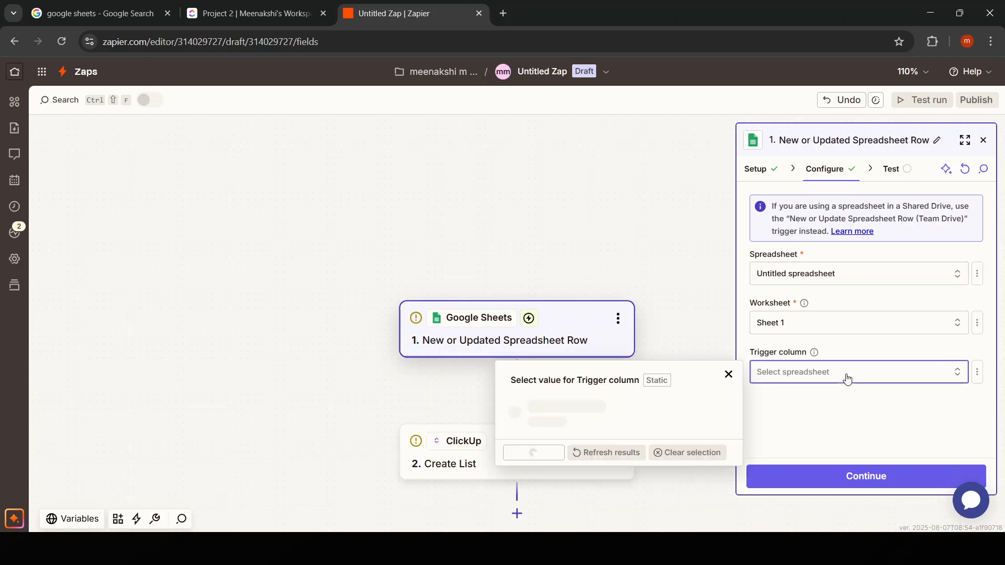
click(731, 383)
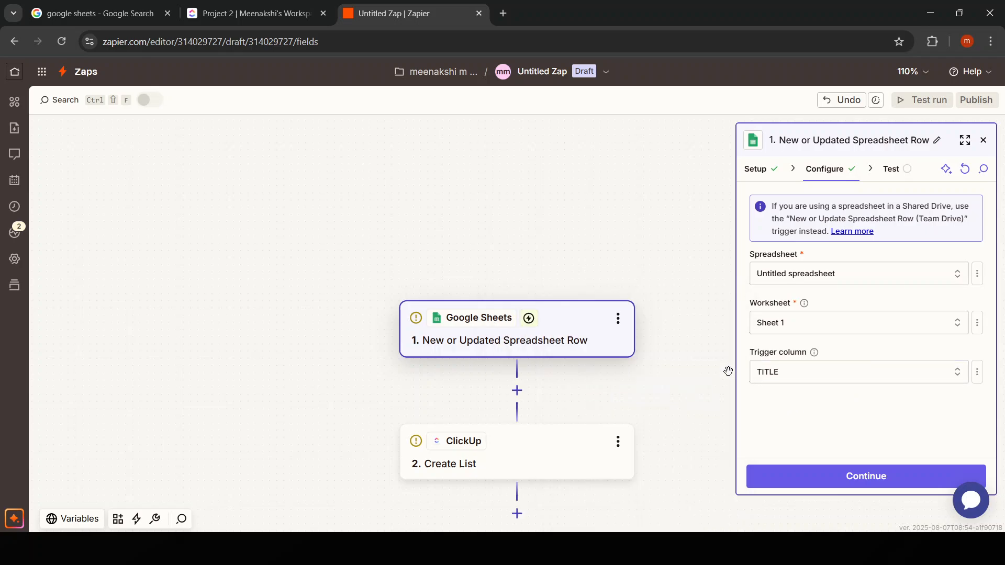
click(811, 474)
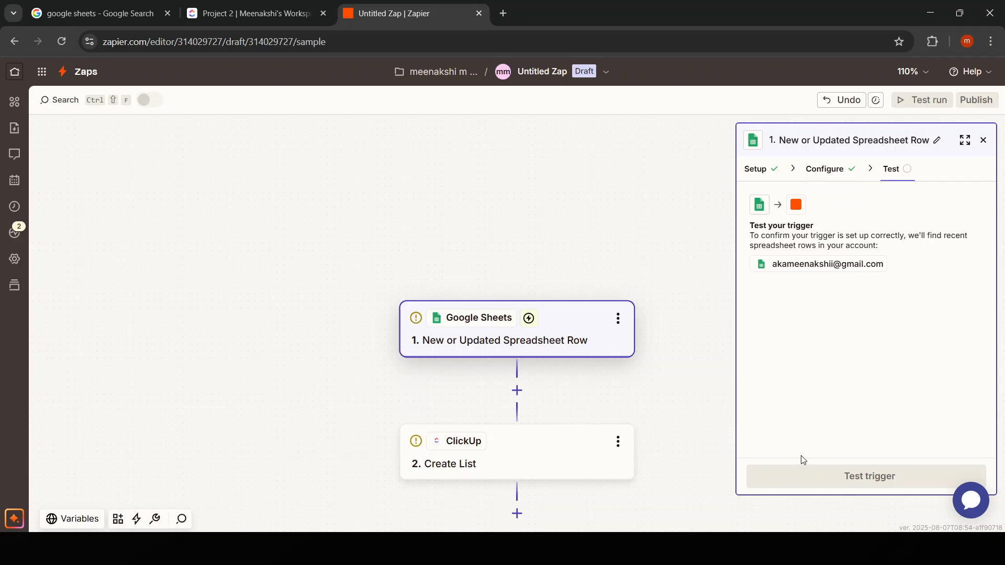
Try to fill in the workspace and list name for the ClickUp Create List action.
click(588, 471)
click(835, 220)
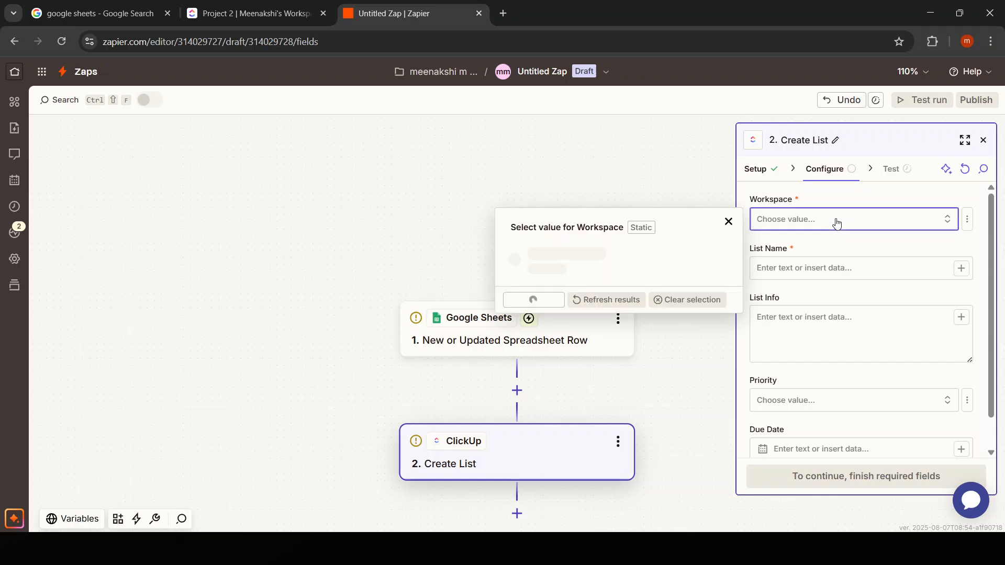
click(879, 269)
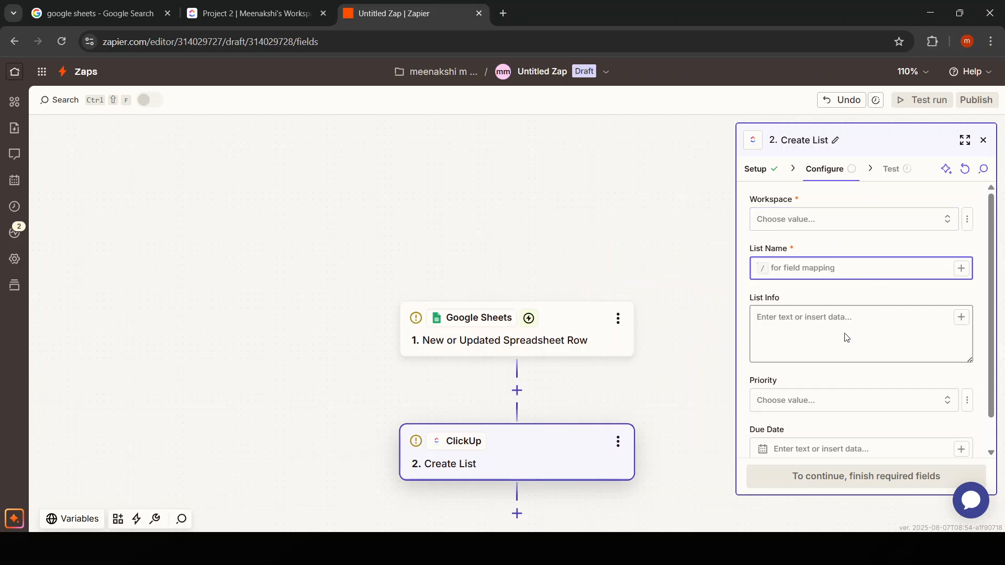
scroll(848, 452, down, 1)
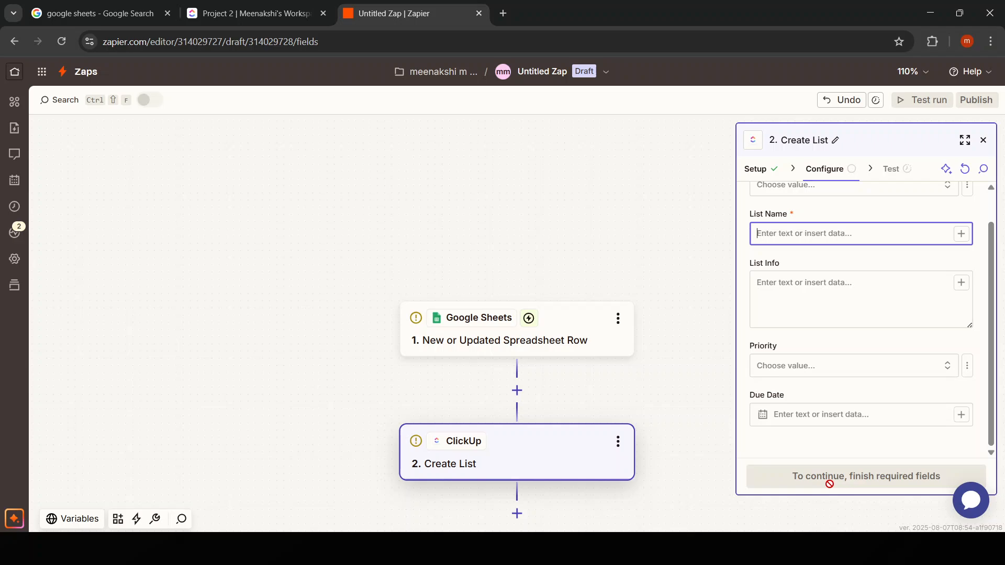
Change the ClickUp action event to Create Space, try to choose its workspace, and return to the action's setup.
click(760, 167)
click(826, 277)
scroll(628, 403, down, 5)
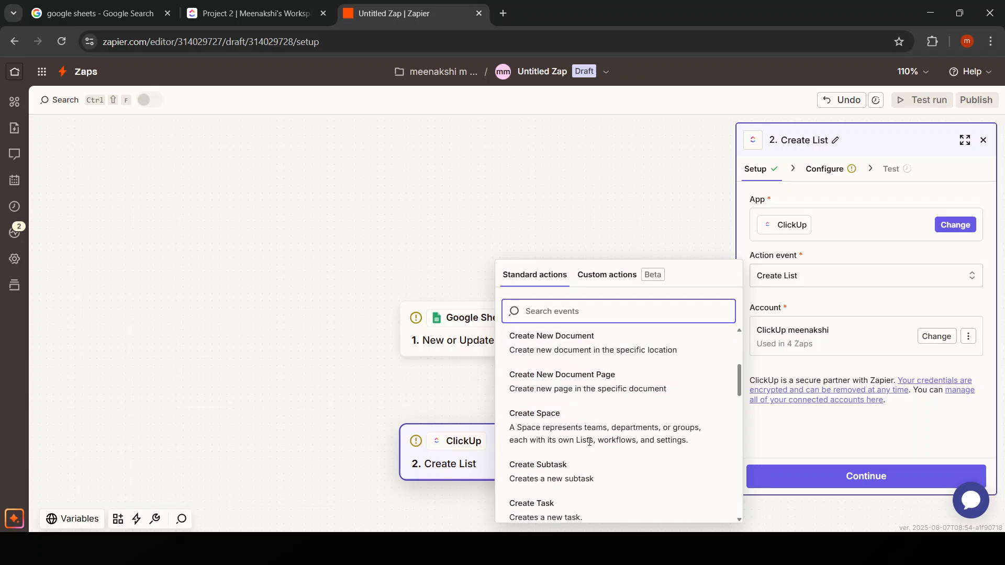
click(559, 414)
click(860, 480)
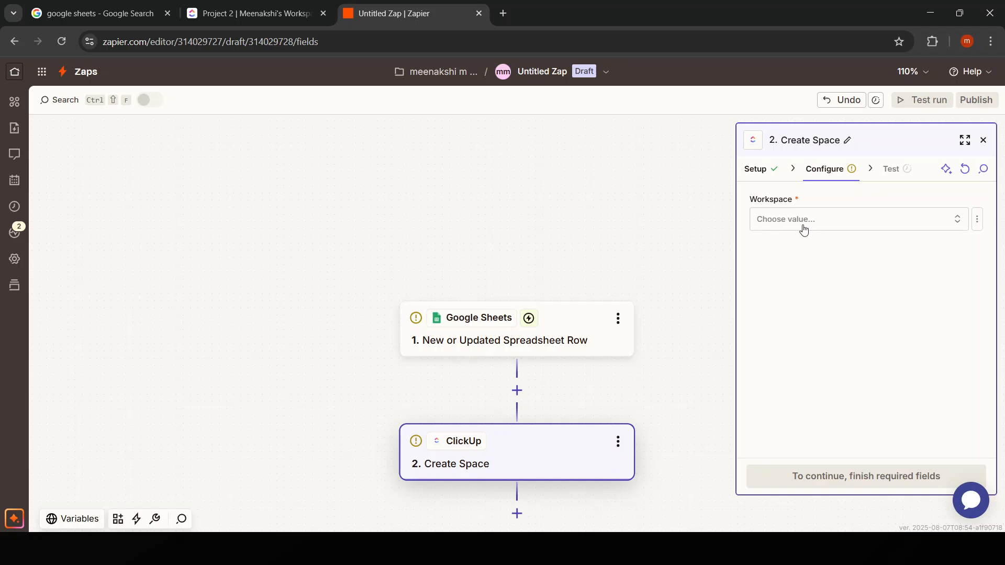
click(804, 219)
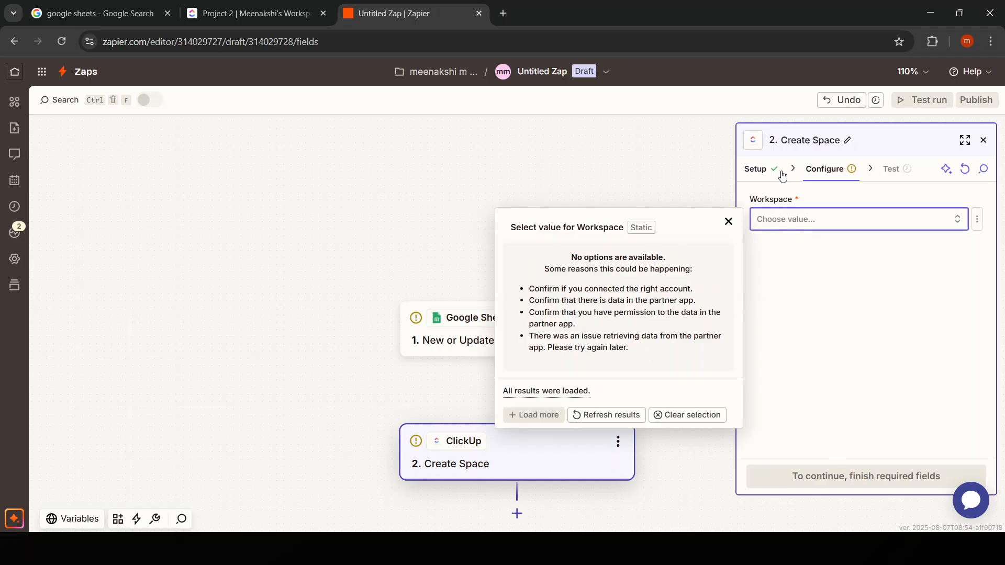
click(765, 171)
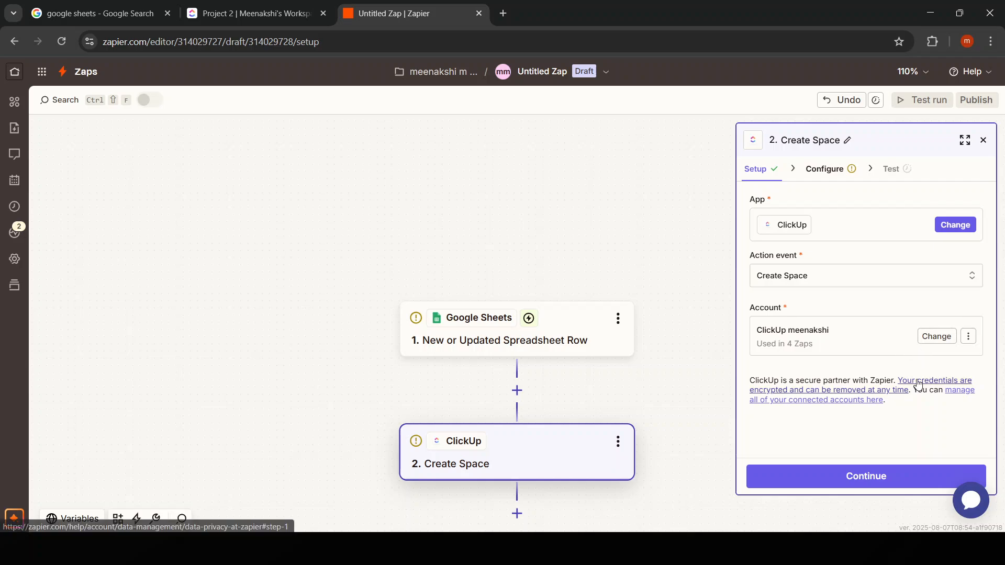